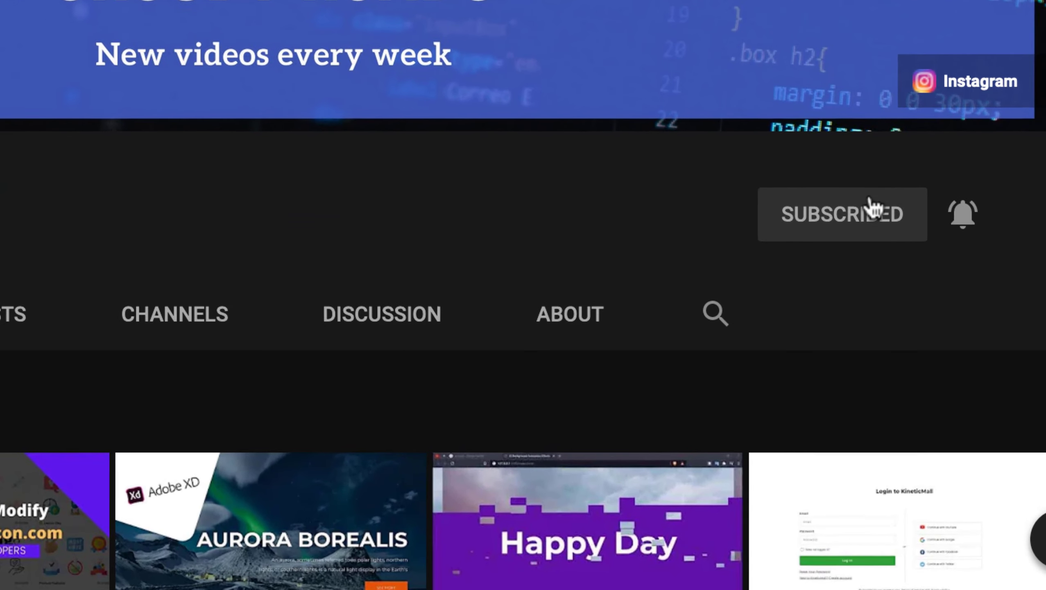
Step: View the notification options for the subscribed YouTube channel, leaving the choice as it is
click(963, 214)
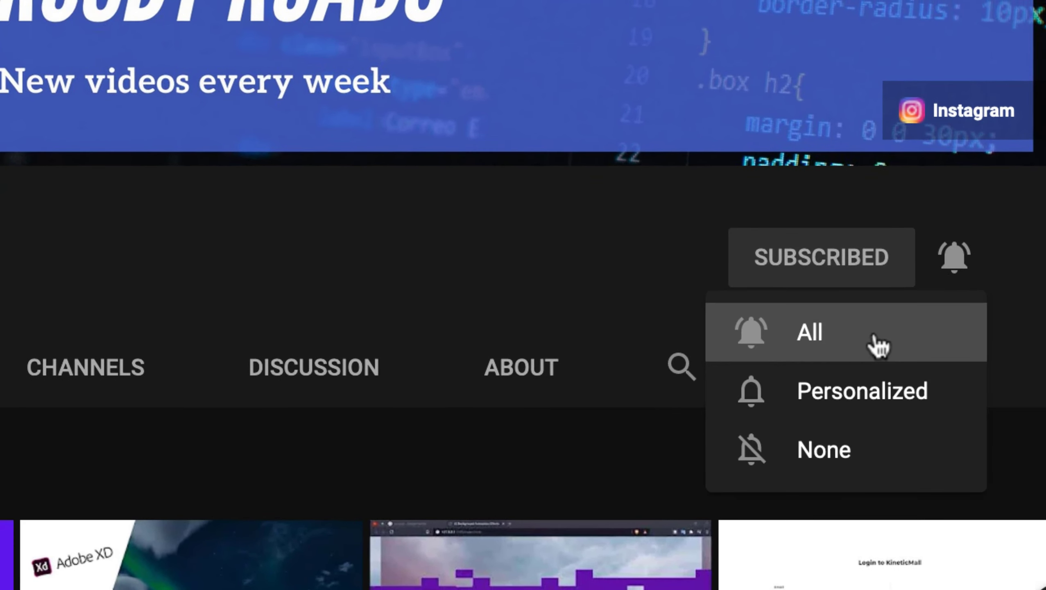
click(578, 273)
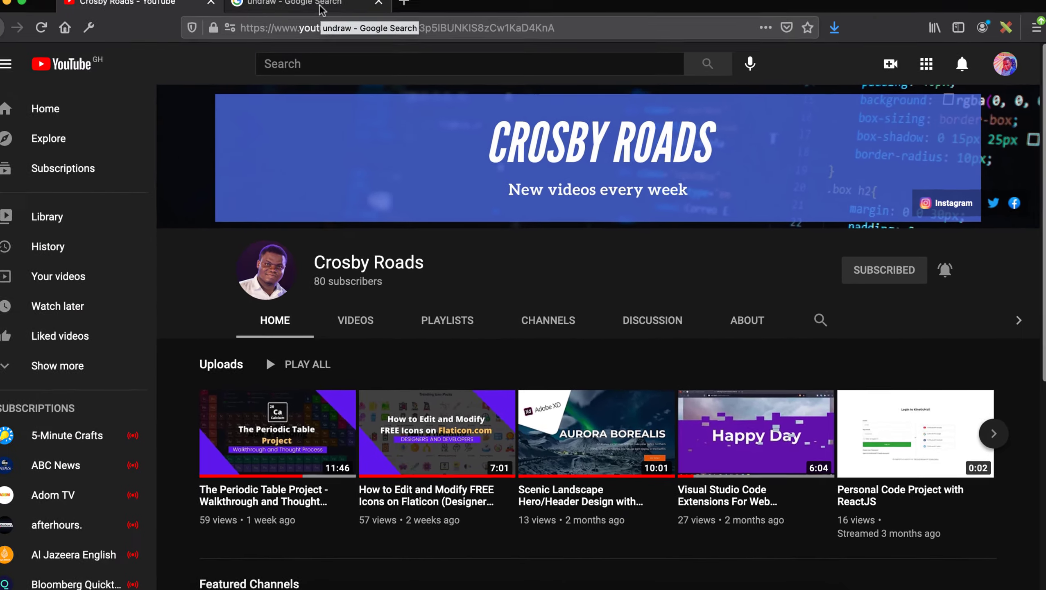
Step: Bring up the Google search results for "undraw" and look over the query and its top result
click(322, 13)
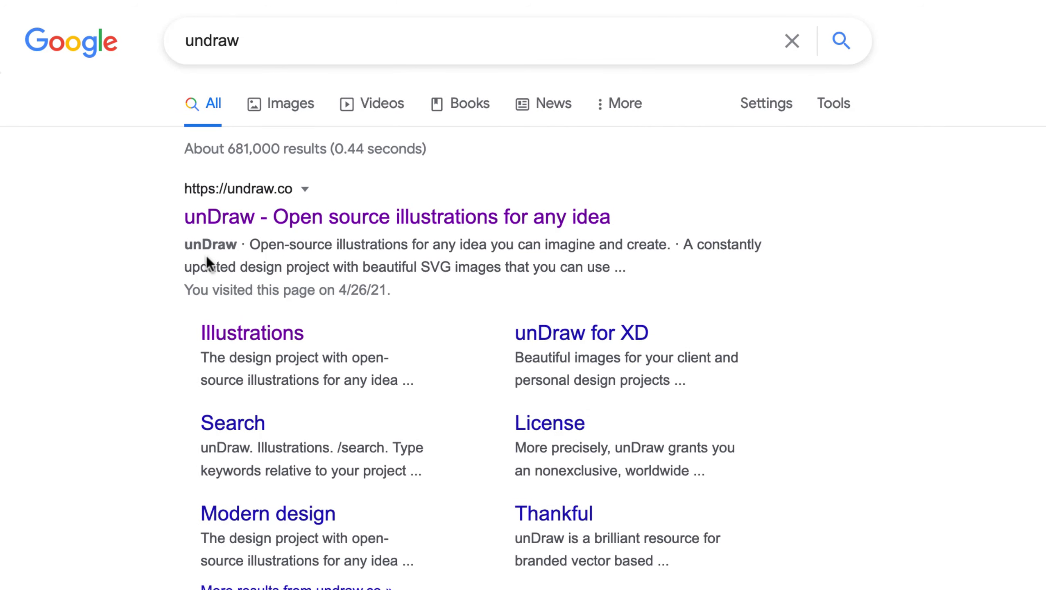
click(258, 42)
click(7, 161)
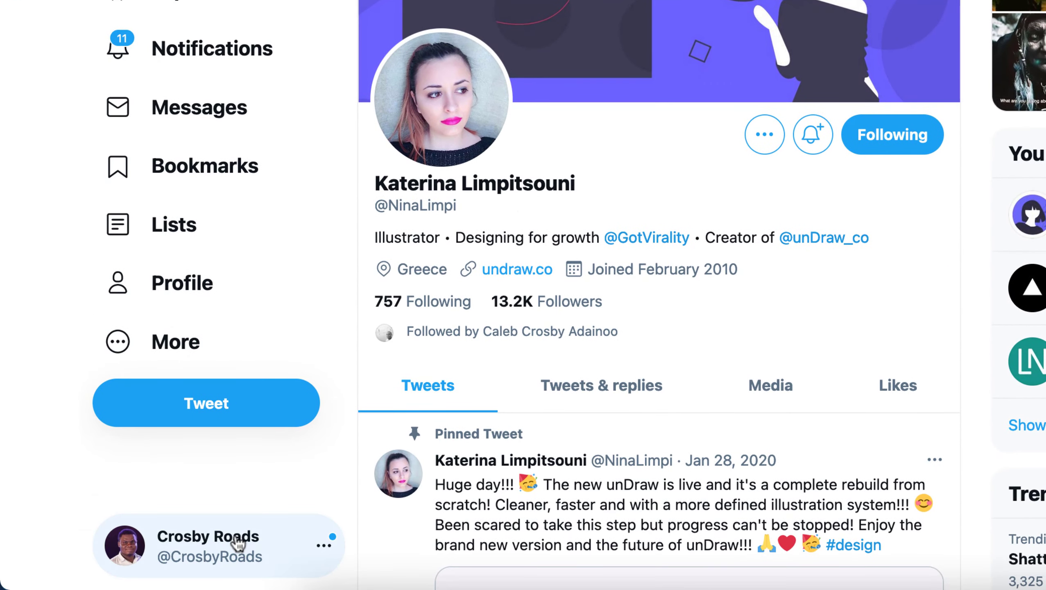
Step: Check which Twitter accounts are signed in without switching to another one
click(236, 539)
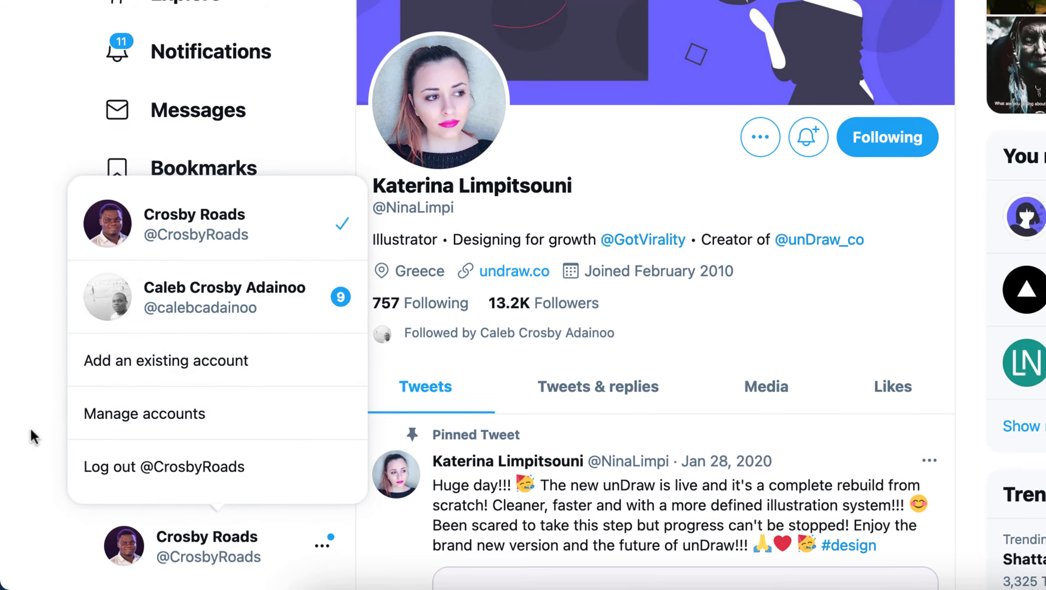
click(30, 427)
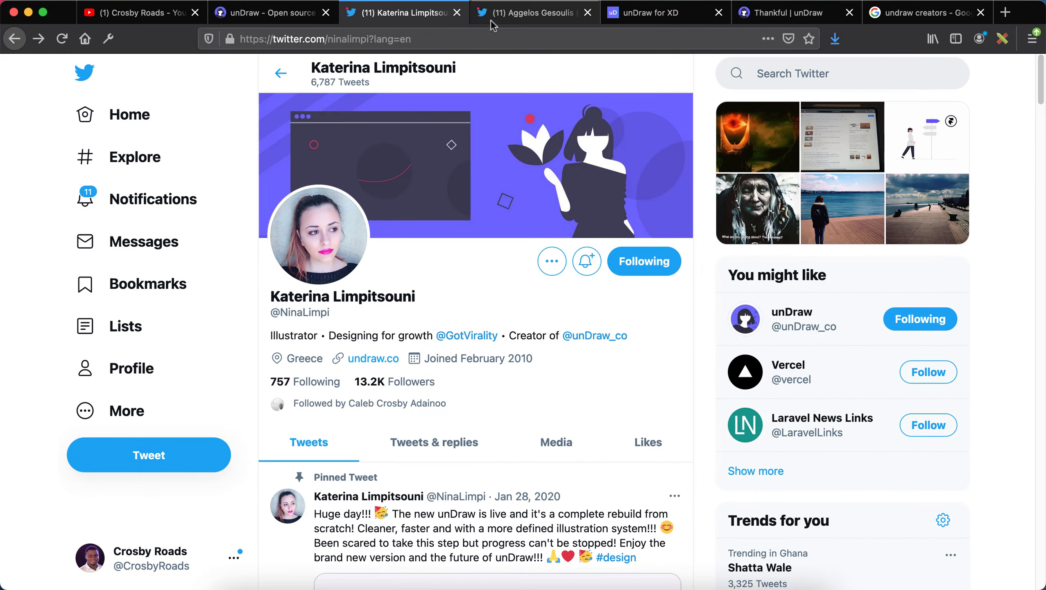
Step: Go to the Twitter profile of unDraw's developer and follow the account
click(270, 16)
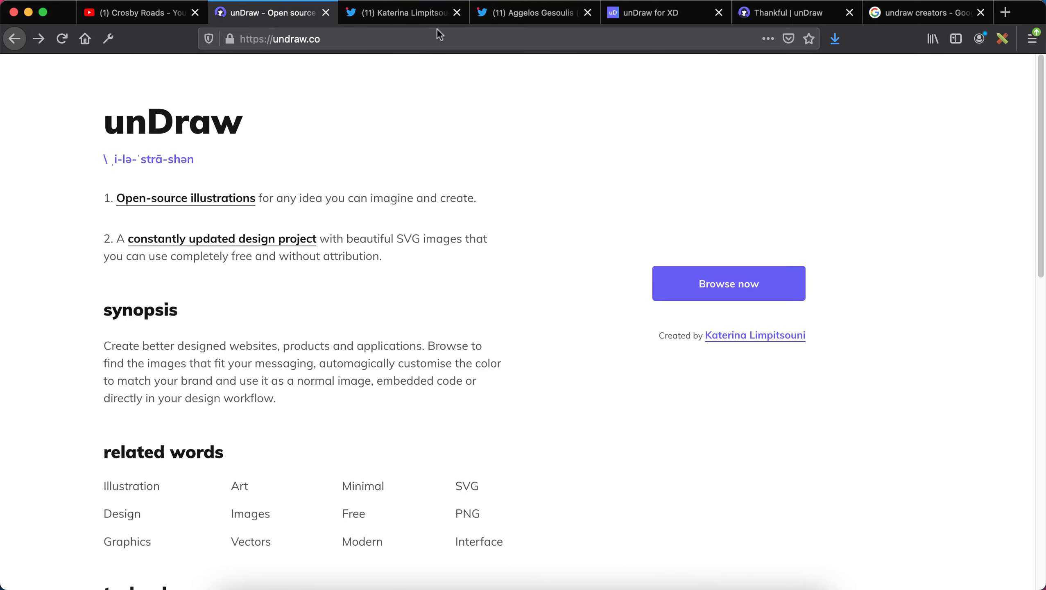
click(532, 12)
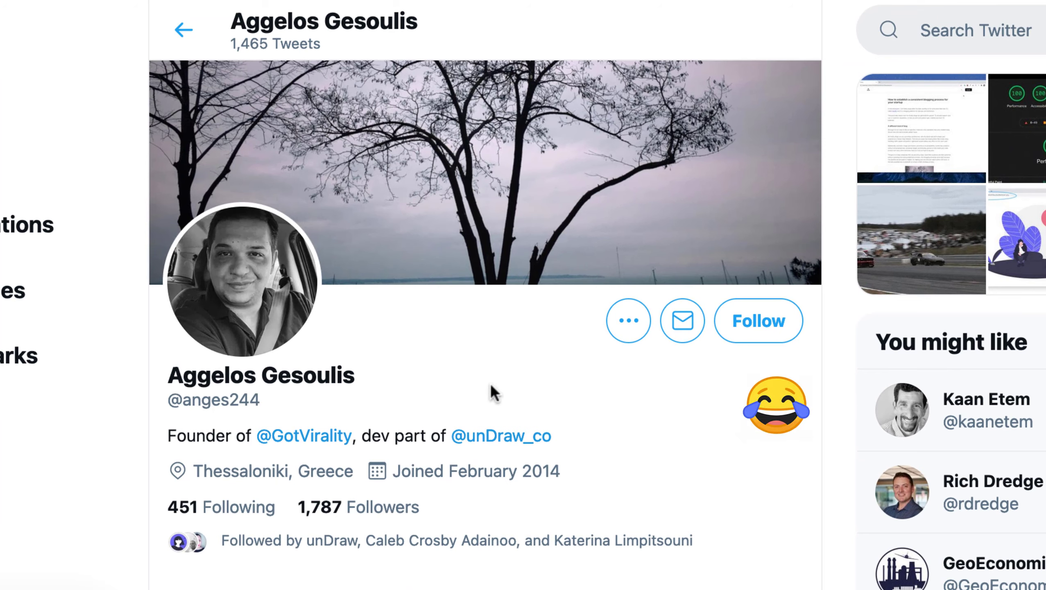
click(762, 320)
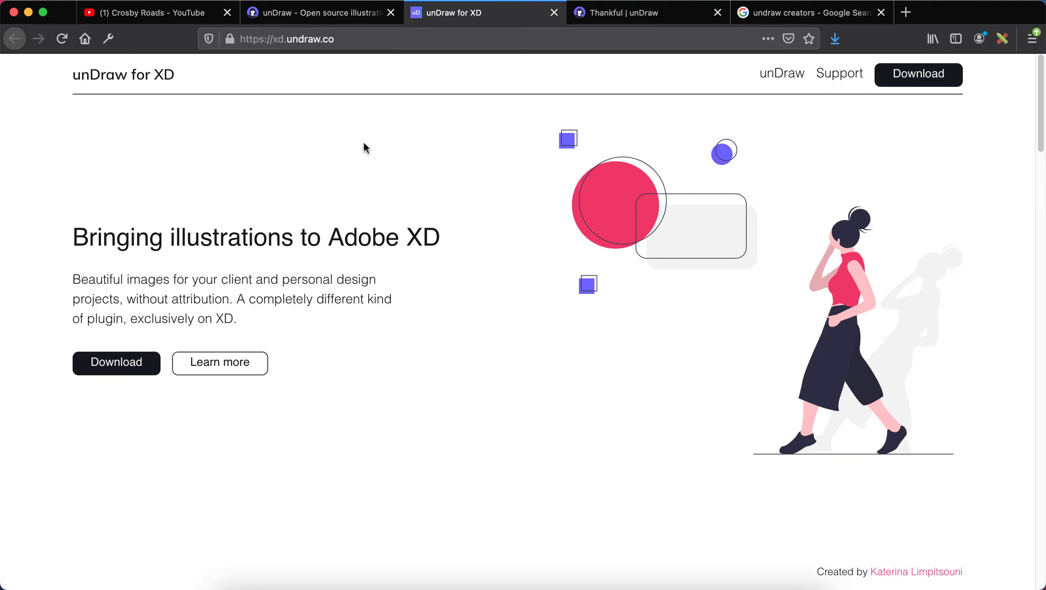
Step: Close the unDraw for XD, Thankful and undraw creators pages, keeping the unDraw homepage open and checking its extra links
click(317, 13)
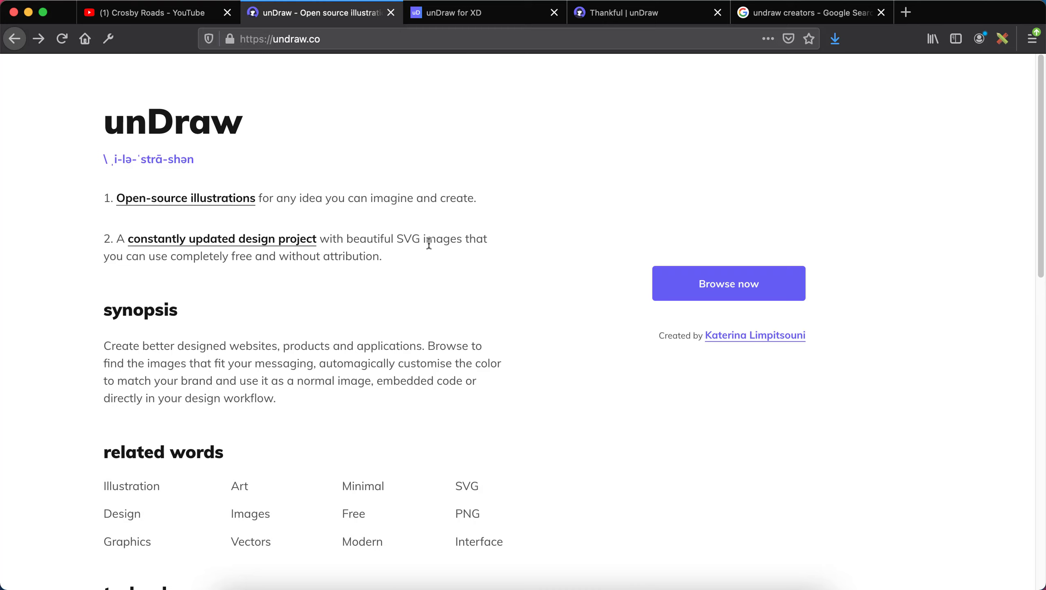
click(554, 13)
click(486, 19)
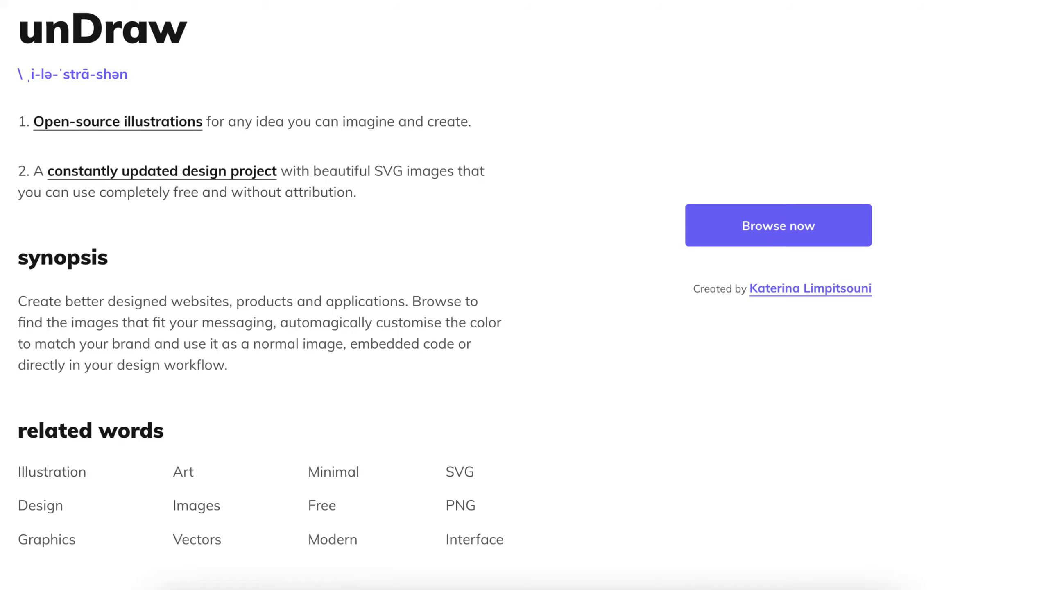
scroll(280, 381, down, 3)
click(925, 76)
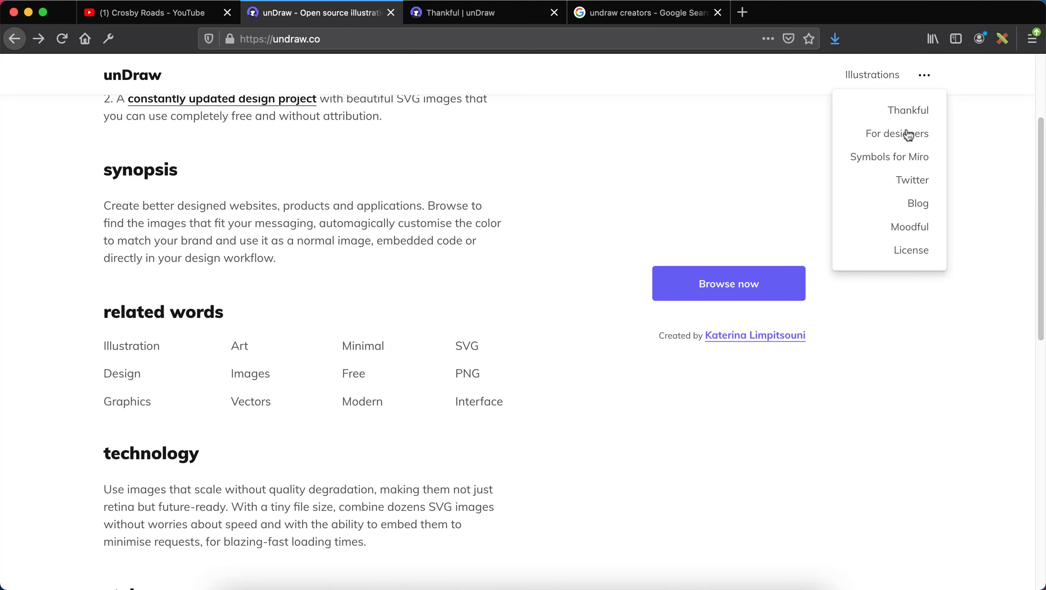
click(554, 13)
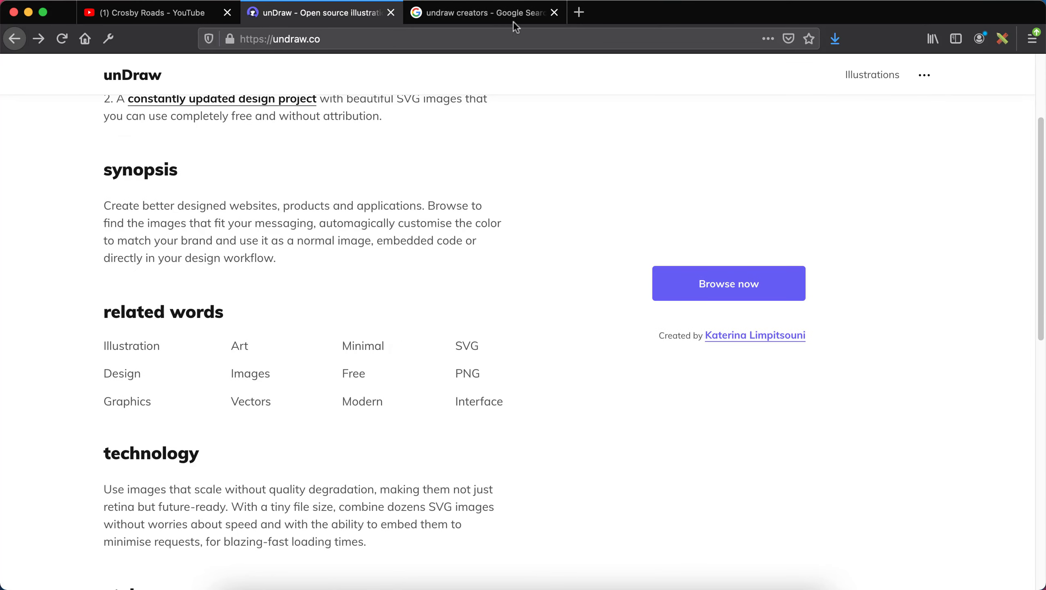
click(555, 13)
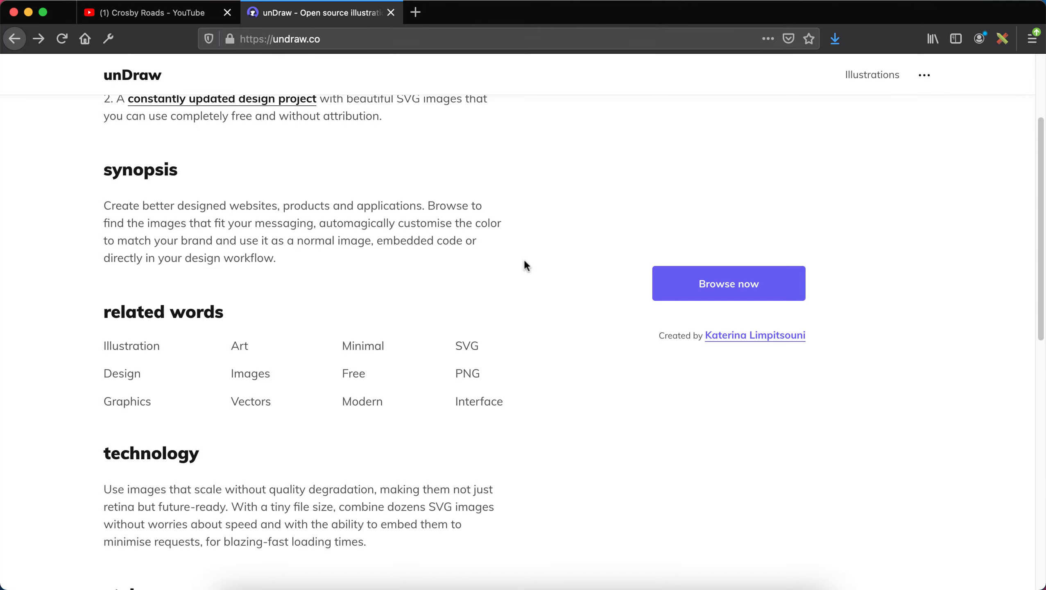
Step: Open the illustrations library from the unDraw homepage and skim through the available images
scroll(525, 263, up, 3)
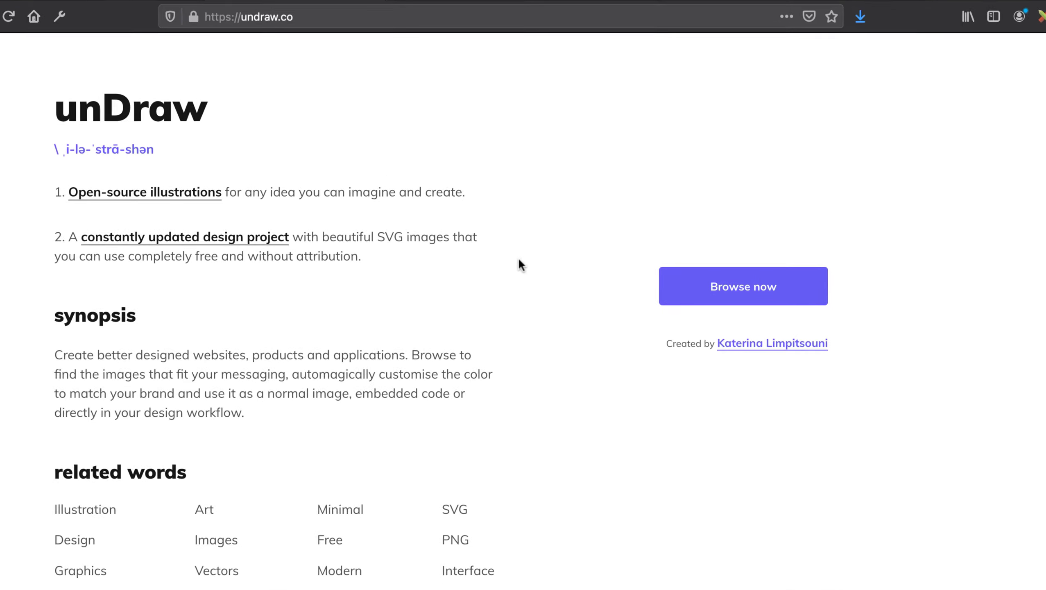
click(804, 317)
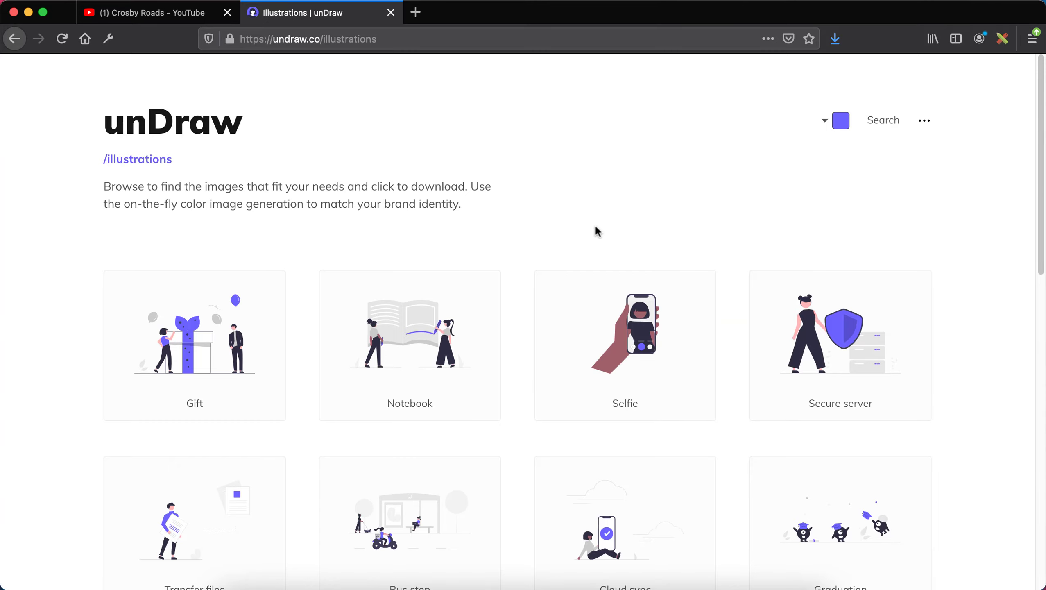
scroll(598, 231, down, 15)
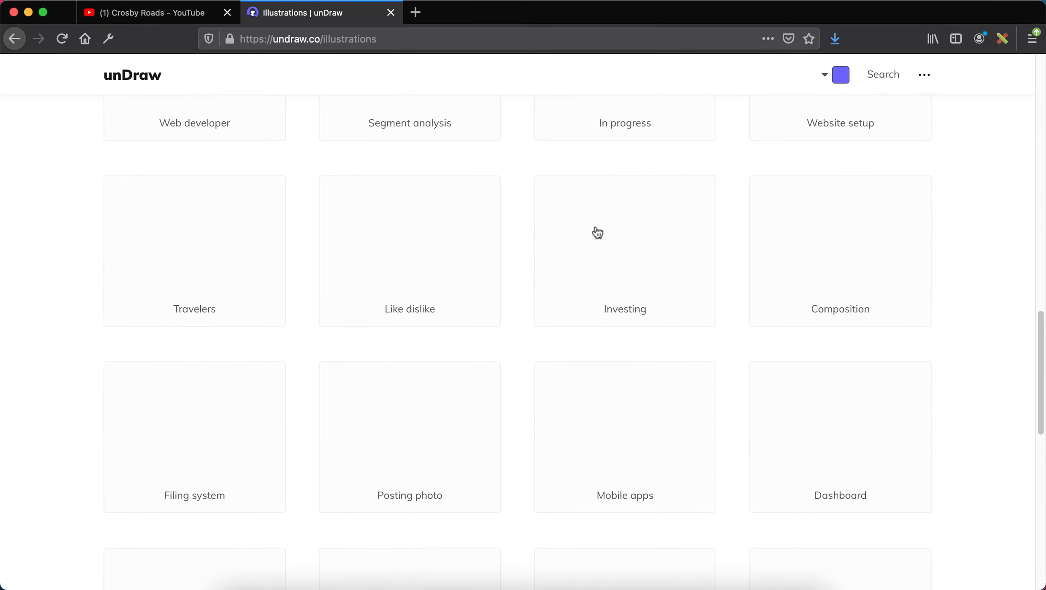
scroll(598, 231, up, 15)
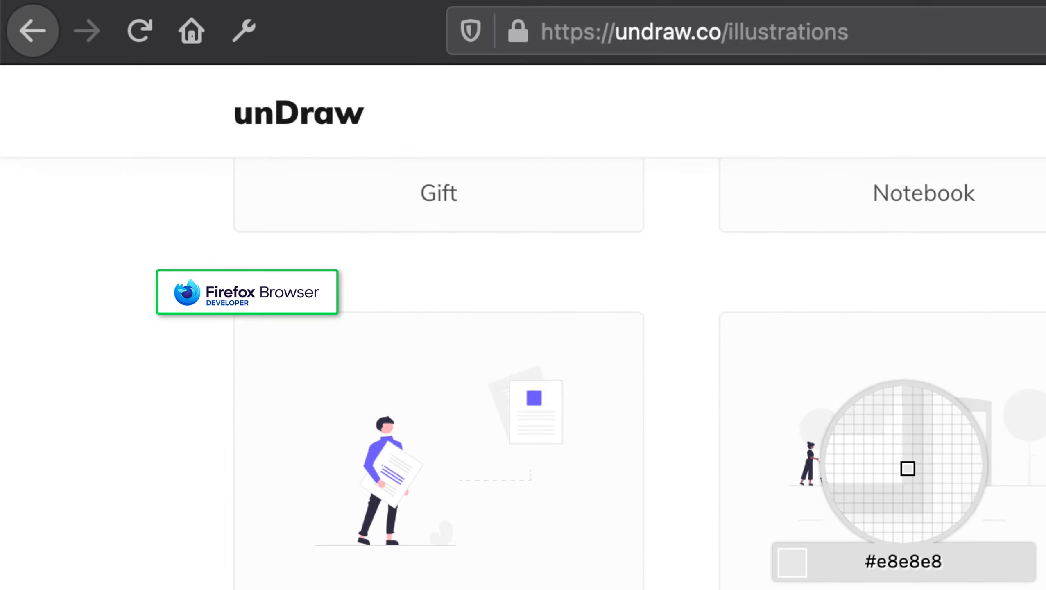
Step: Sample the grey of the Bus stop illustration with the eyedropper and set the illustrations' accent colour to #e5e5e5
click(911, 468)
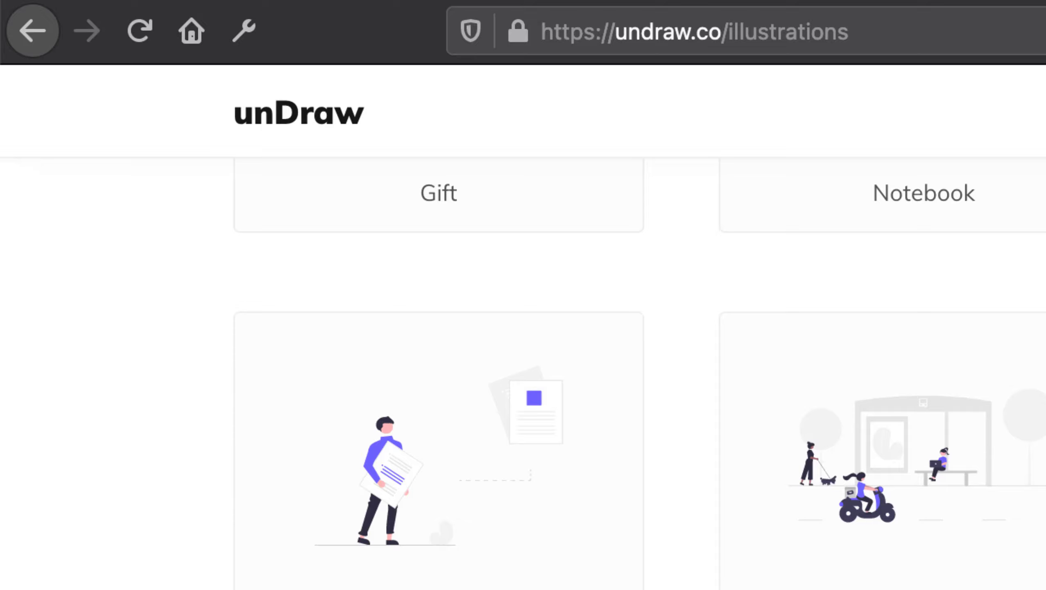
click(1045, 112)
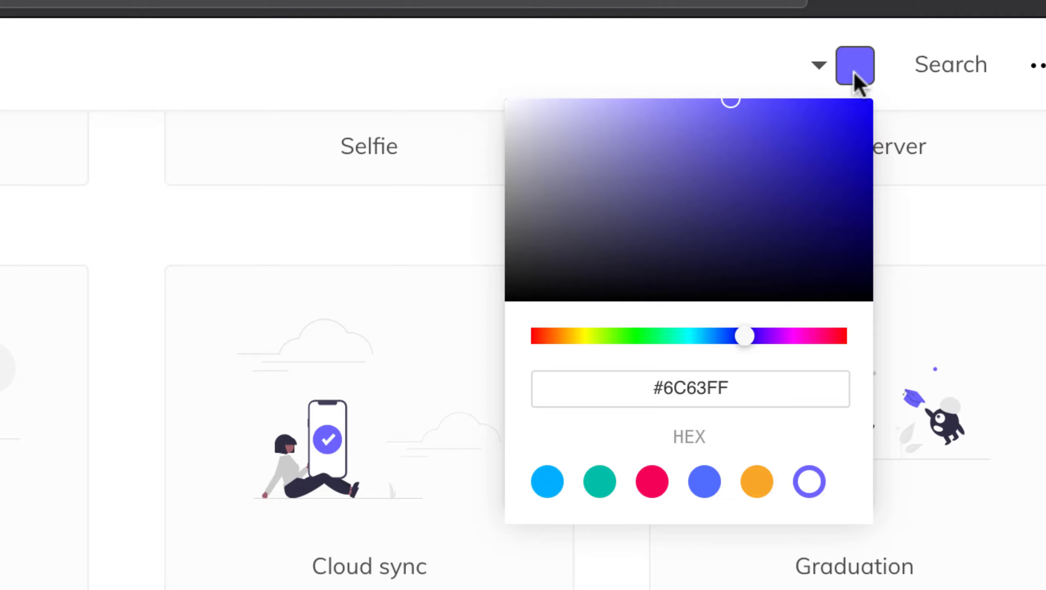
click(740, 398)
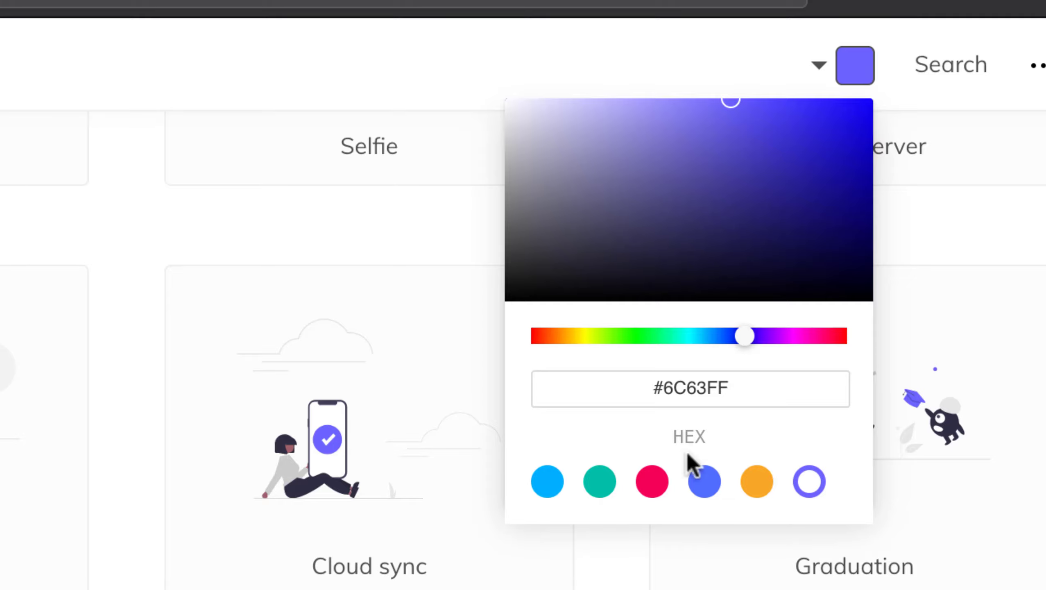
triple_click(794, 384)
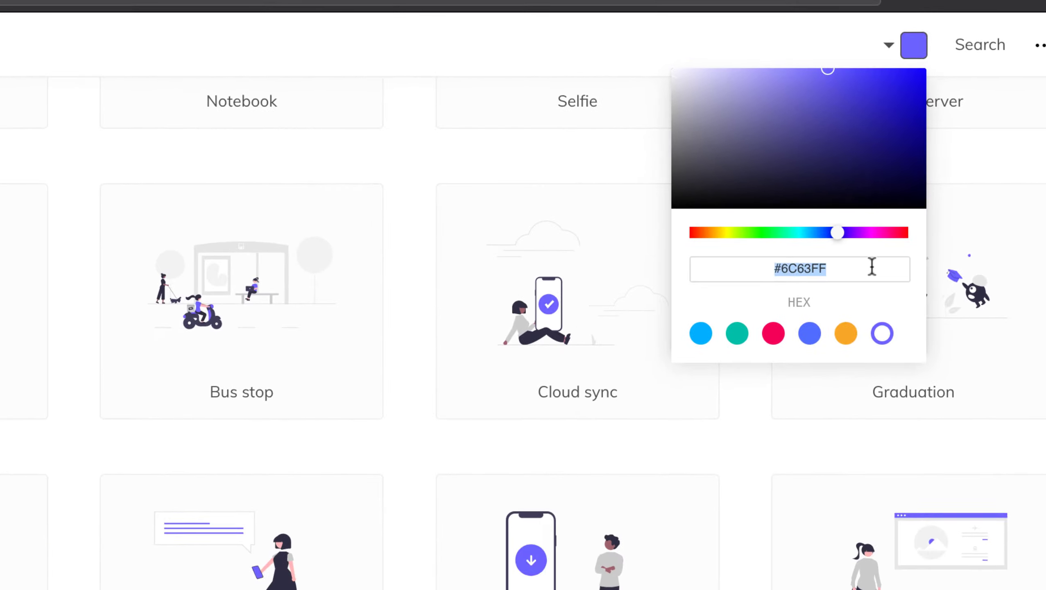
text(#e5e5e5)
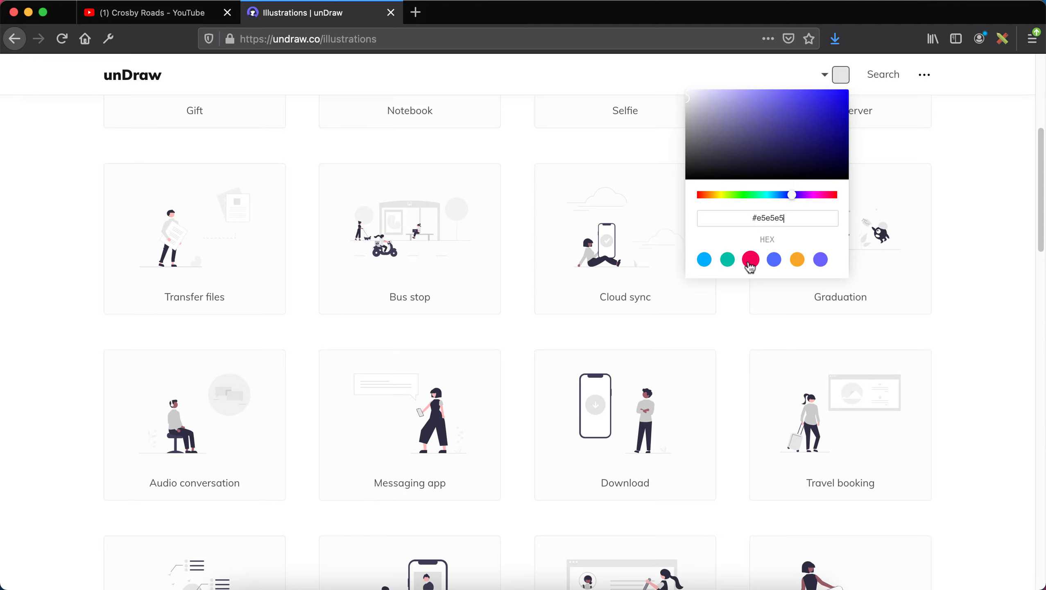
Step: Try the pink preset #F50057 on the illustrations, apply the teal preset #00BFA6 instead, and look through the recoloured images
click(750, 261)
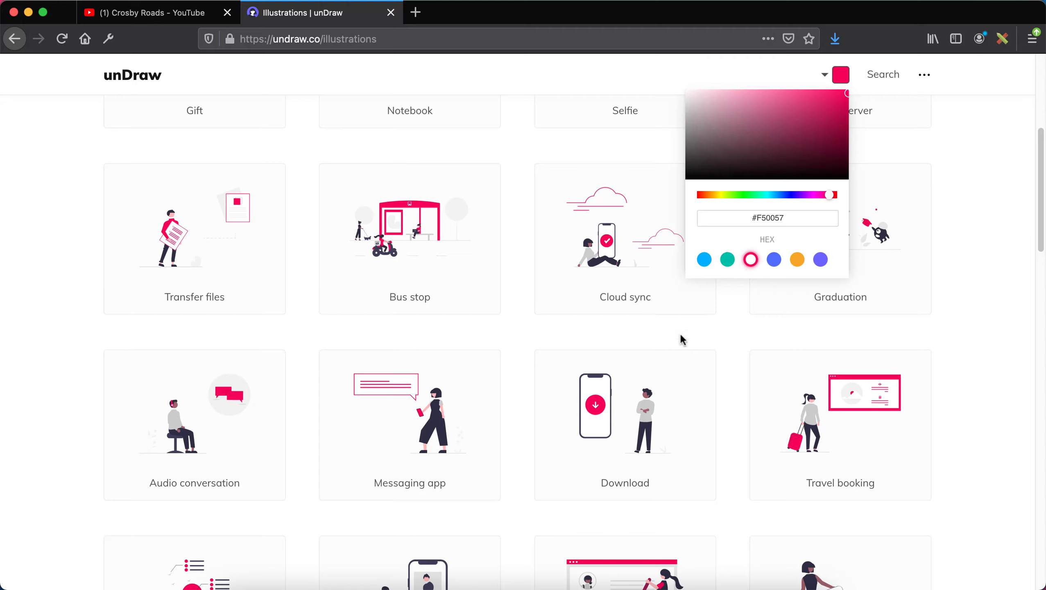
click(728, 261)
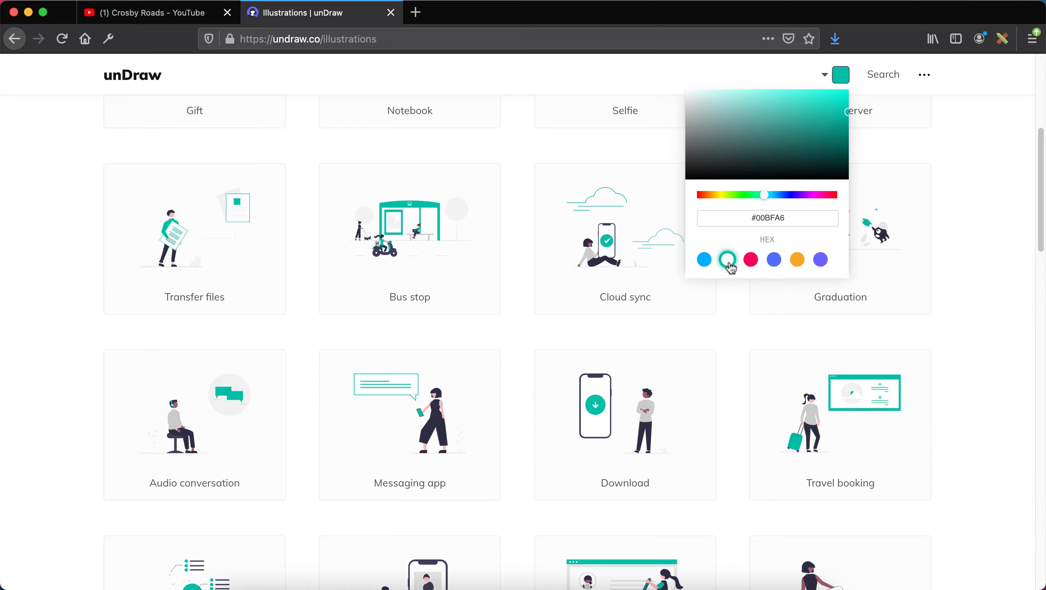
click(840, 79)
scroll(582, 300, down, 5)
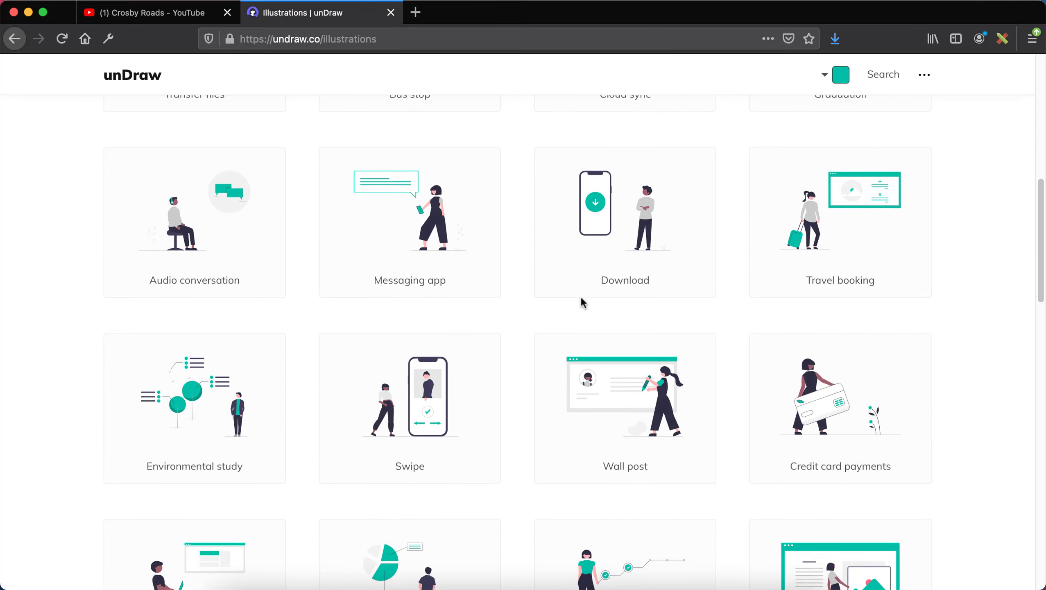
scroll(581, 300, down, 5)
scroll(582, 302, up, 10)
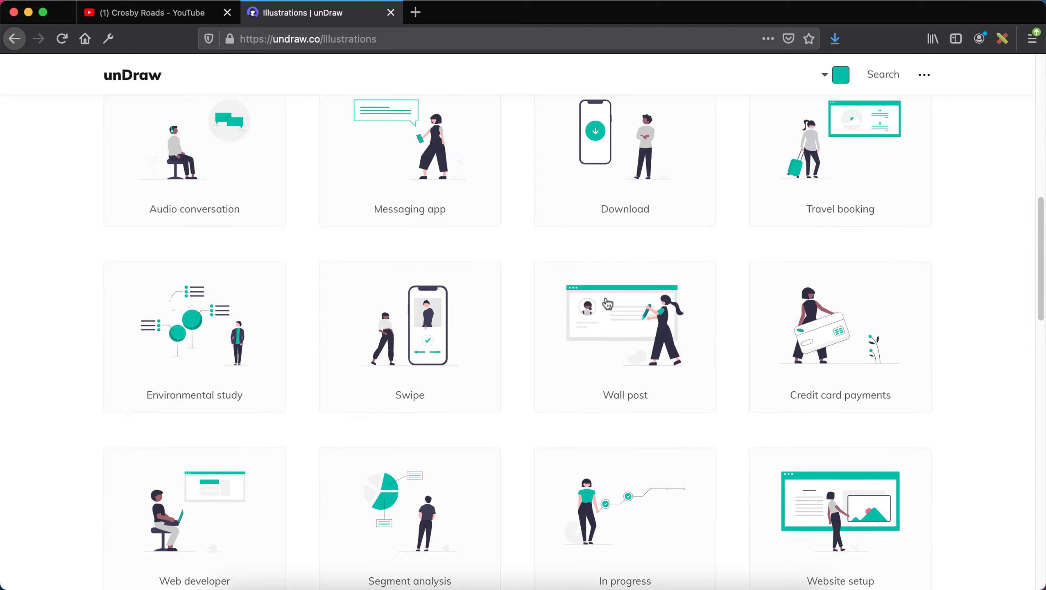
Step: Inspect the hex code field of the illustrations' accent colour and close the colour chooser without changing it
click(838, 126)
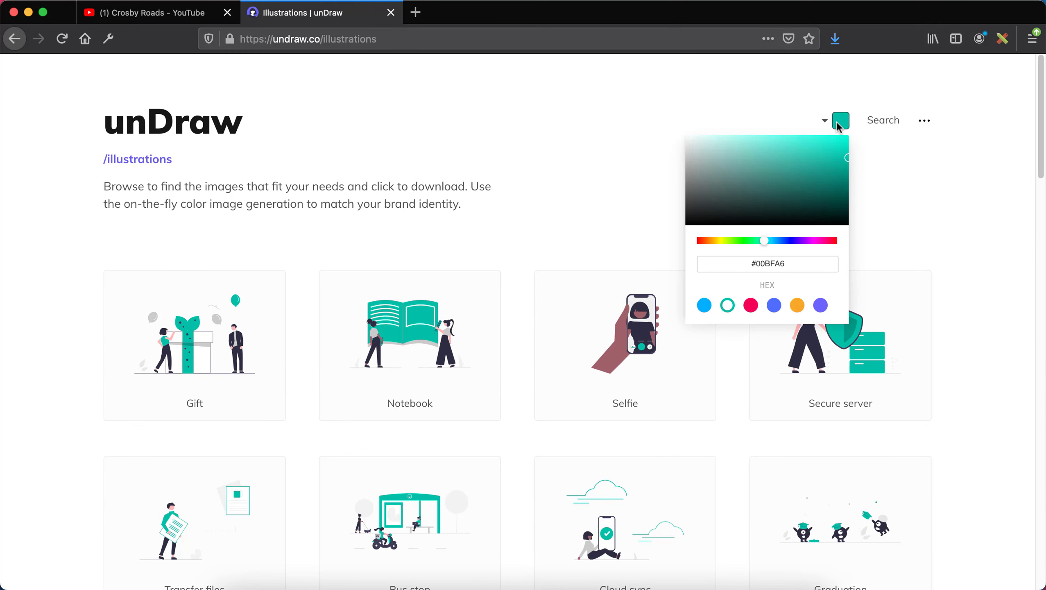
double_click(757, 269)
click(524, 95)
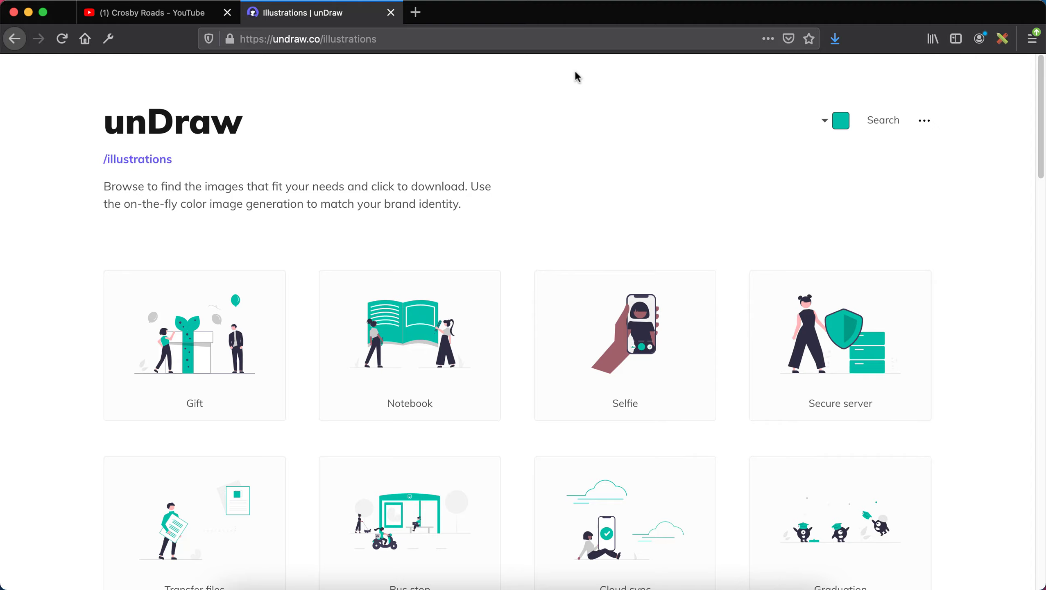
Step: Search Google for "color picker" in a new browser tab
click(416, 12)
text(co)
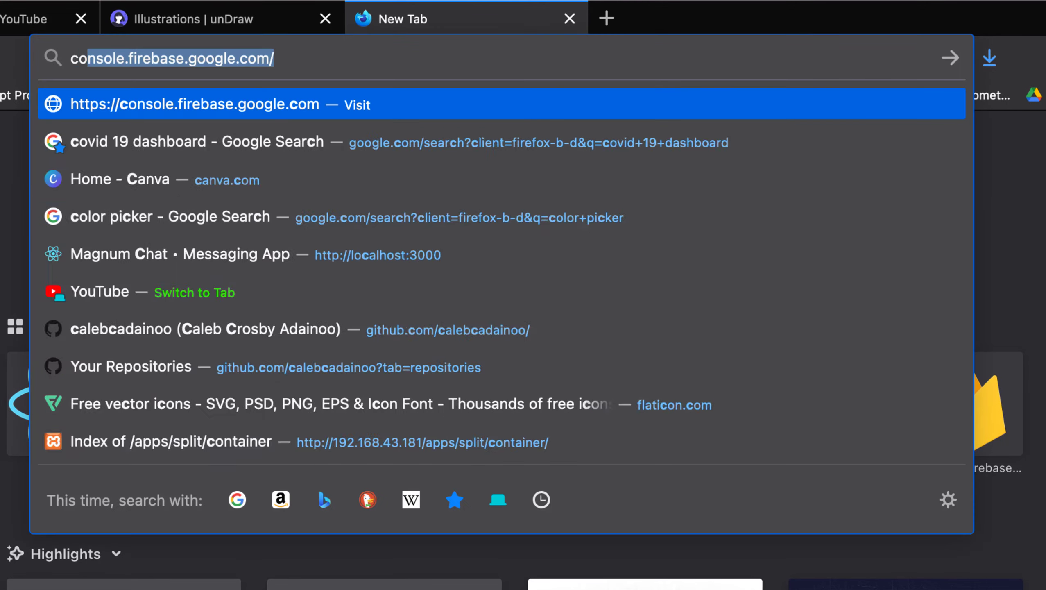
text(lor pick)
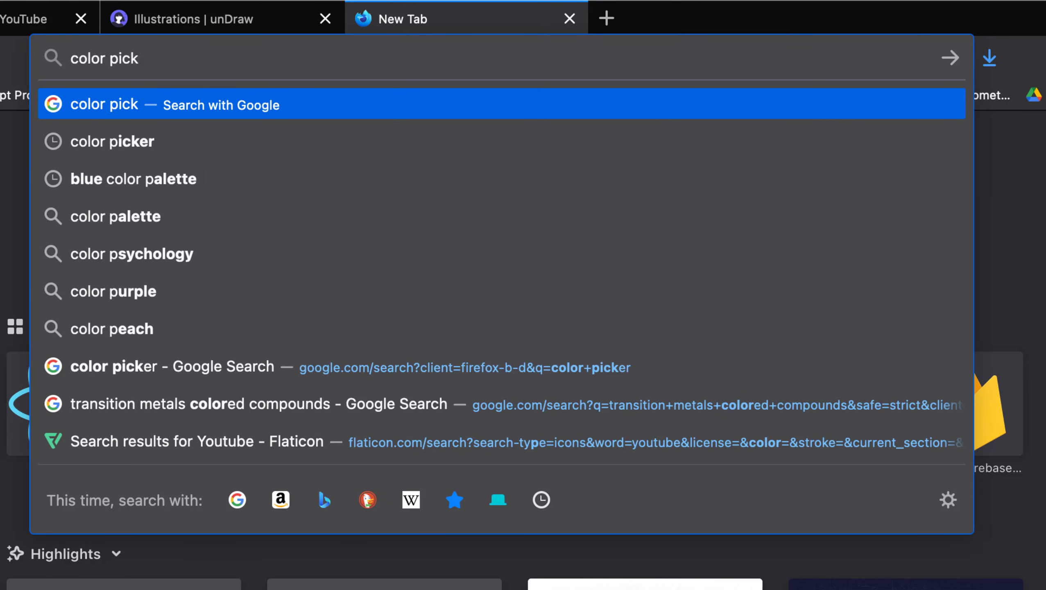
key(Down)
key(Return)
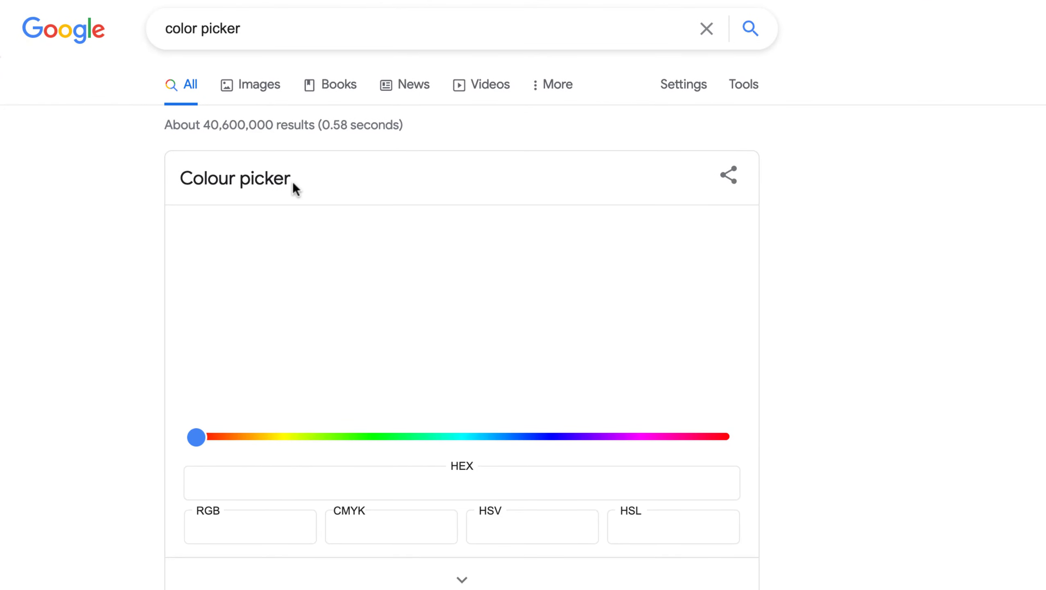
Step: Examine the HEX, RGB, CMYK and HSL code fields of Google's colour picker
scroll(100, 359, down, 3)
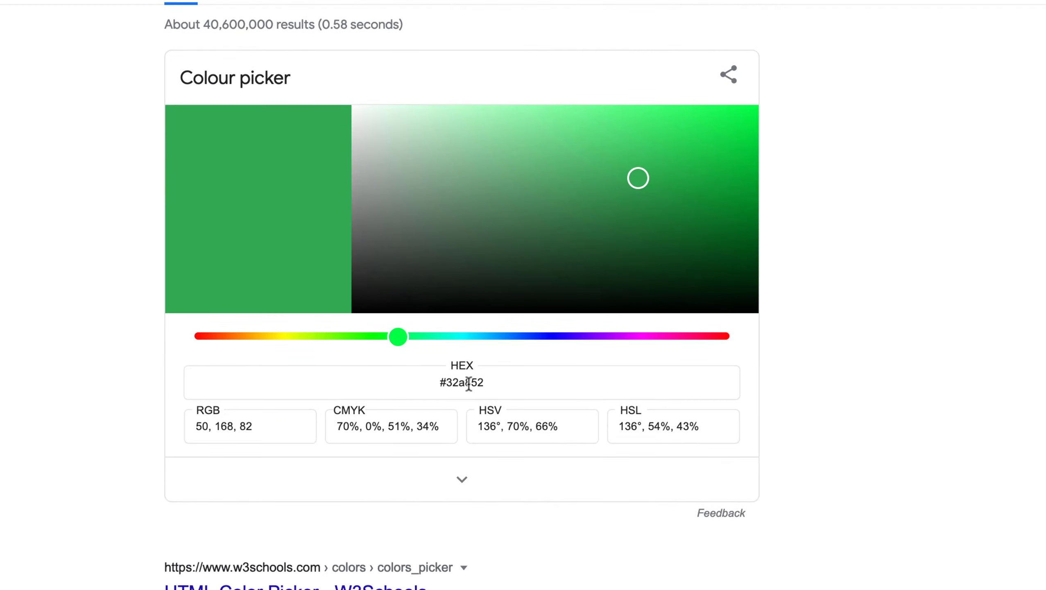
click(264, 428)
click(388, 426)
click(704, 426)
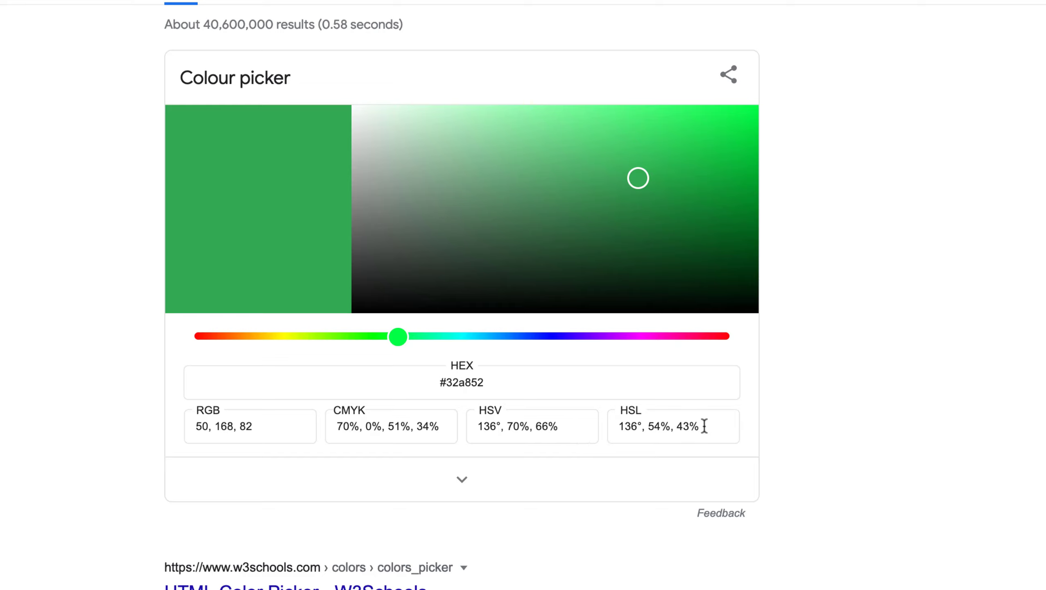